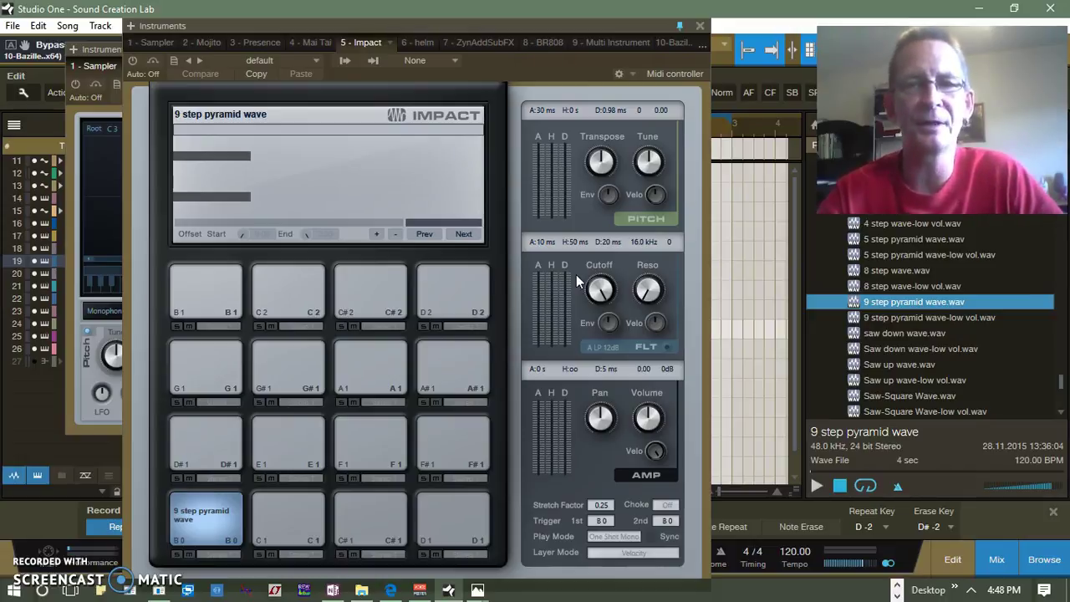
# Drop the '9 step pyramid wave' sample onto Impact's B0 pad
pyautogui.click(608, 261)
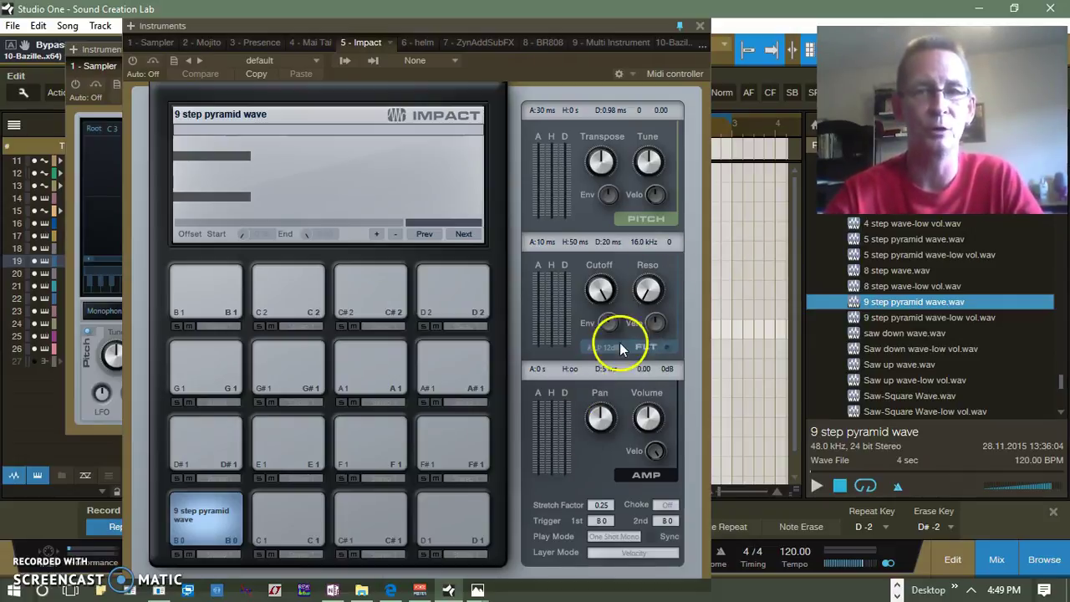
# Close the Impact window to bring the Sample One instrument into view
pyautogui.click(700, 26)
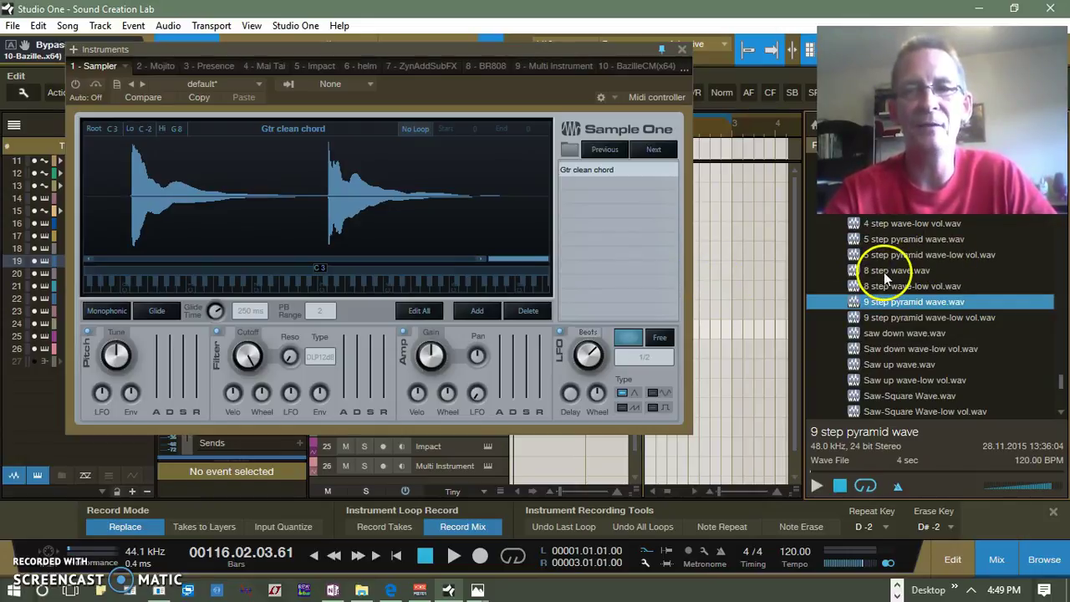
# Load '8 step wave.wav' into Sample One, then scroll the Browser to the guitar samples
pyautogui.moveTo(884, 270); pyautogui.dragTo(359, 200)
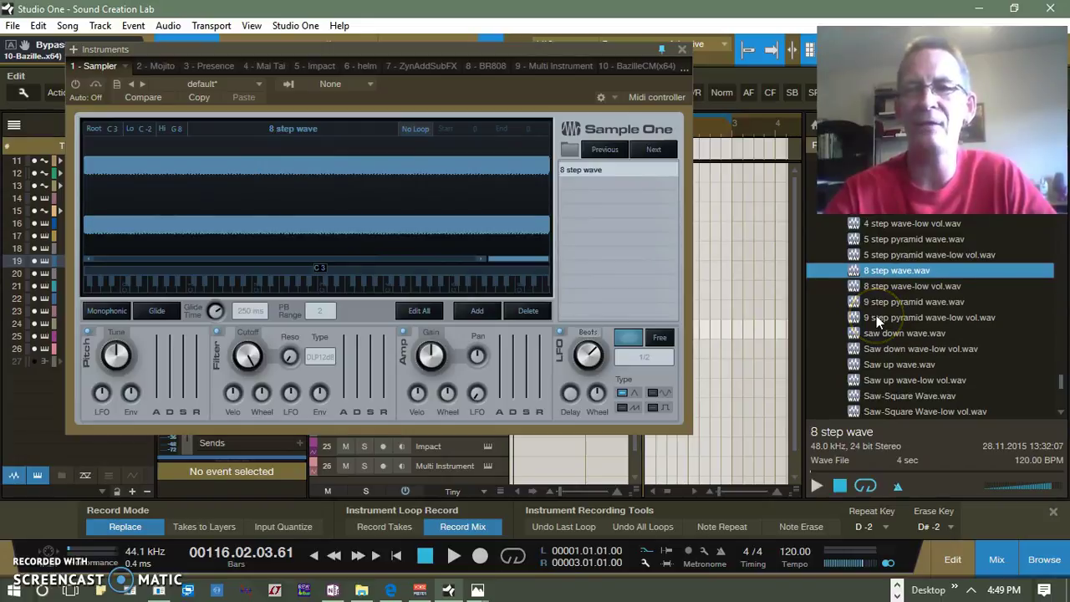
pyautogui.scroll(5, 876, 316)
pyautogui.scroll(-2, 876, 316)
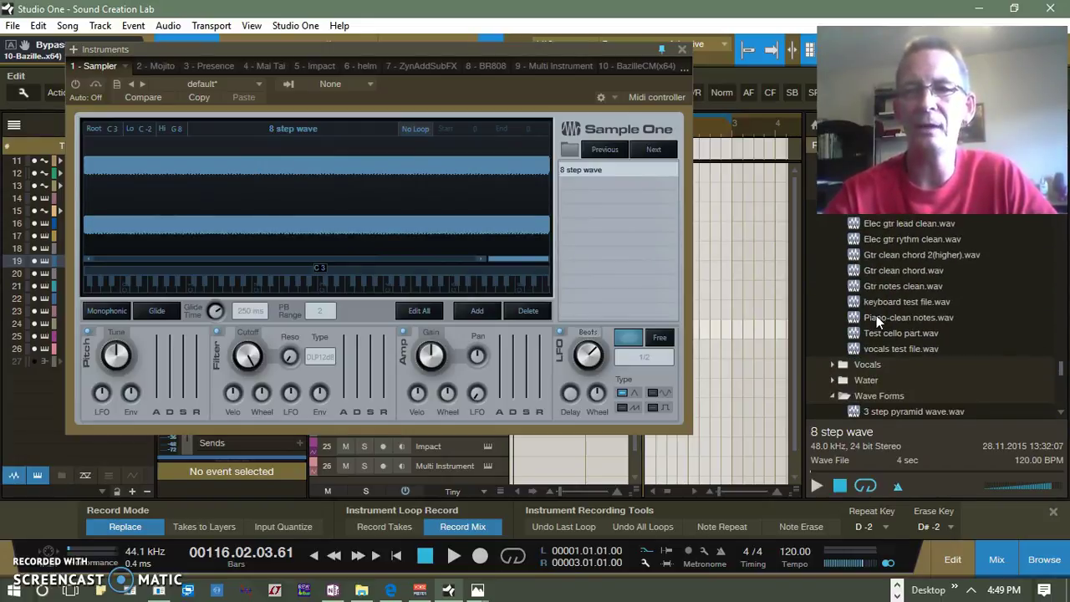
pyautogui.click(879, 291)
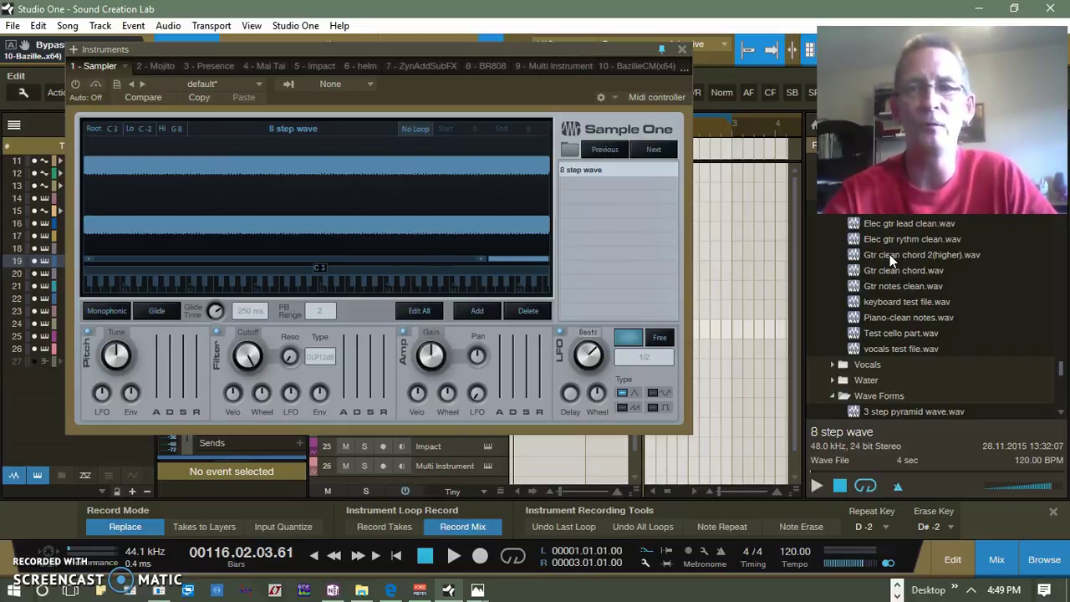
# Put 'Gtr clean chord.wav' back into Sample One, audition it on E3, and close the window
pyautogui.moveTo(887, 266); pyautogui.dragTo(309, 174)
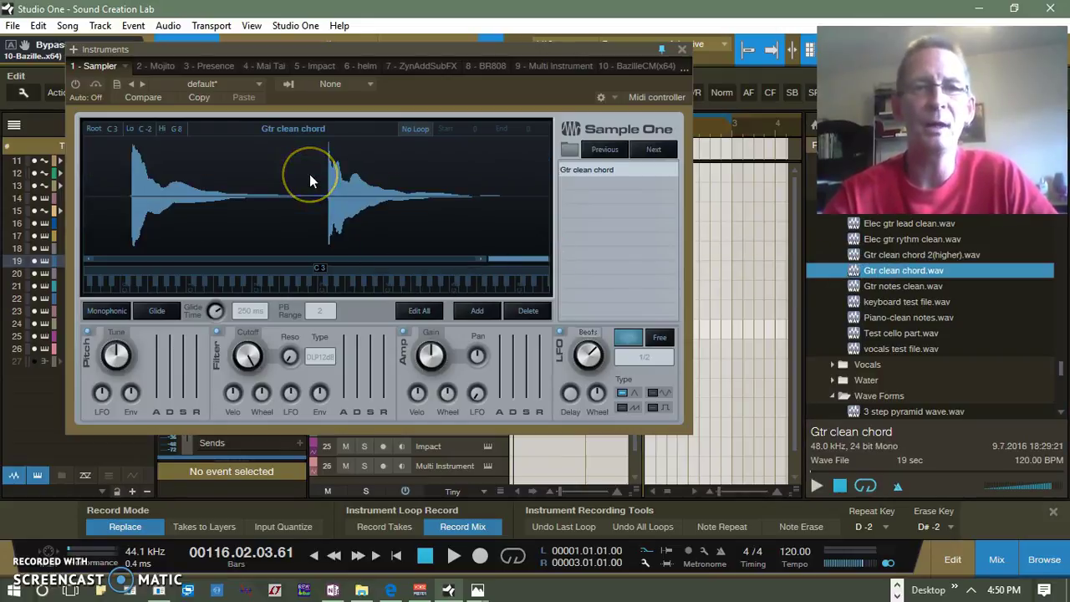
pyautogui.click(339, 292)
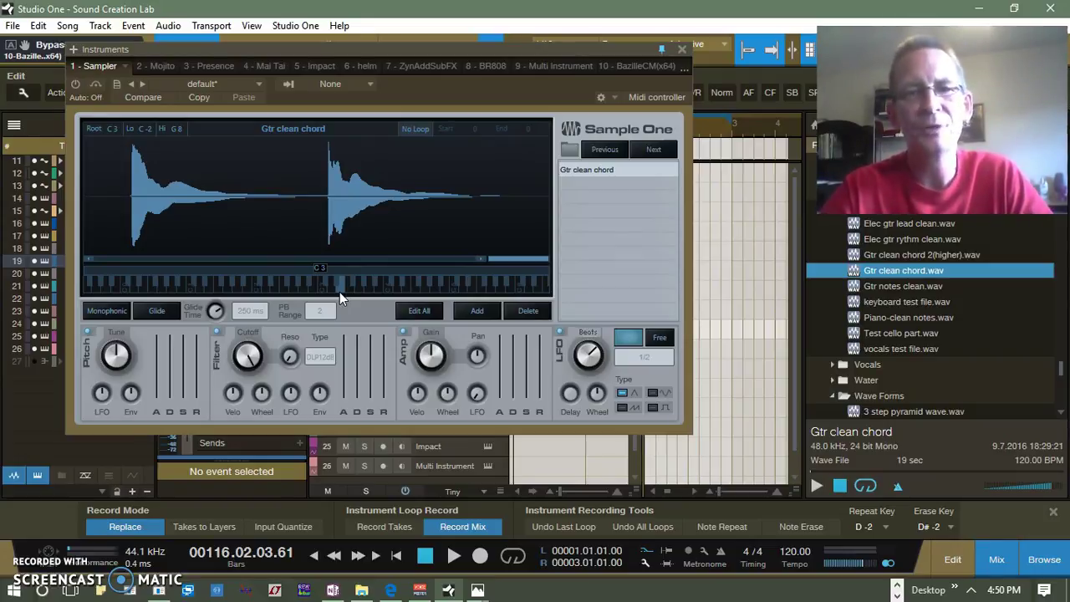
pyautogui.click(392, 246)
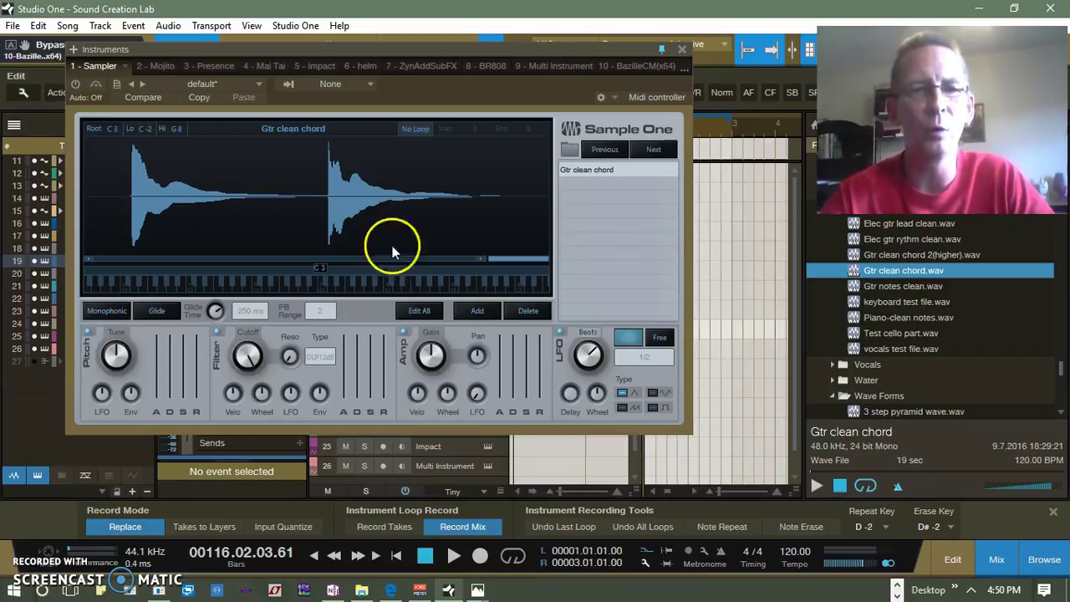
pyautogui.click(682, 49)
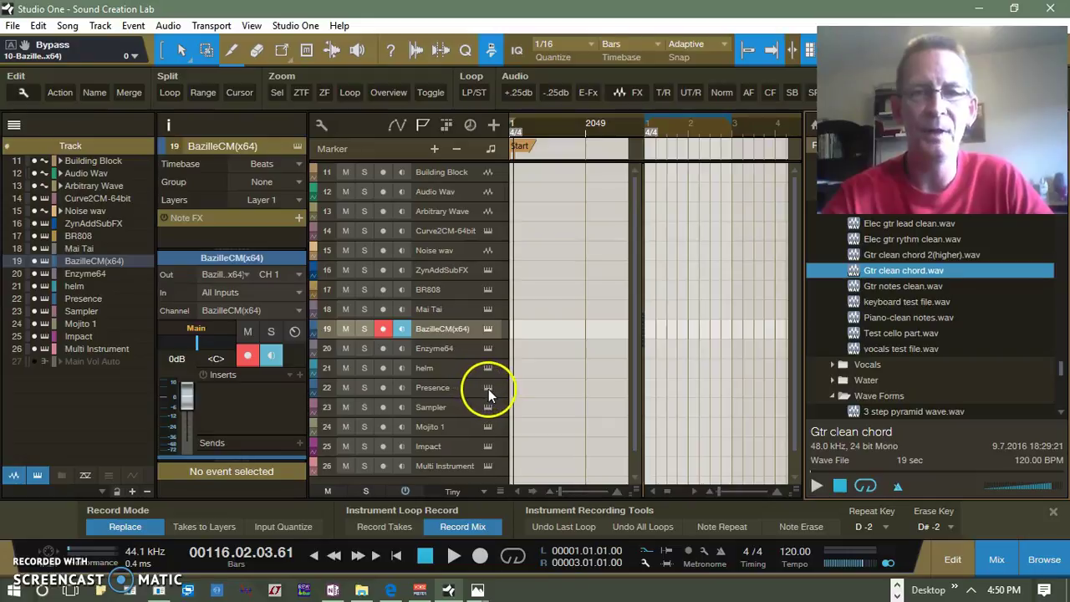
# Open the Presence XT editor showing '6-String Bass Full' and shift its window left
pyautogui.click(488, 388)
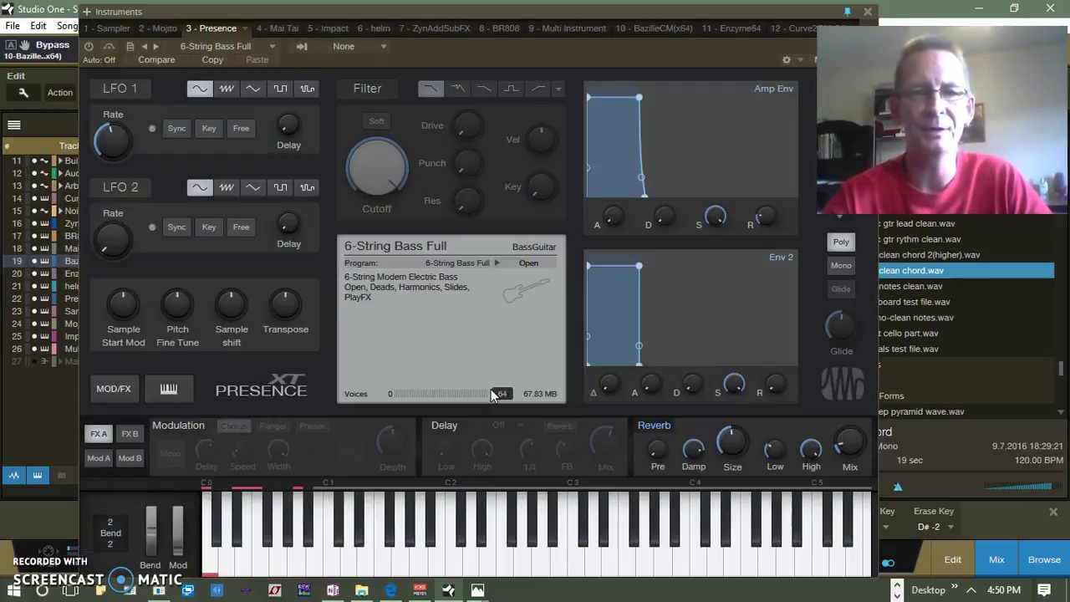
pyautogui.moveTo(502, 9); pyautogui.dragTo(438, 6)
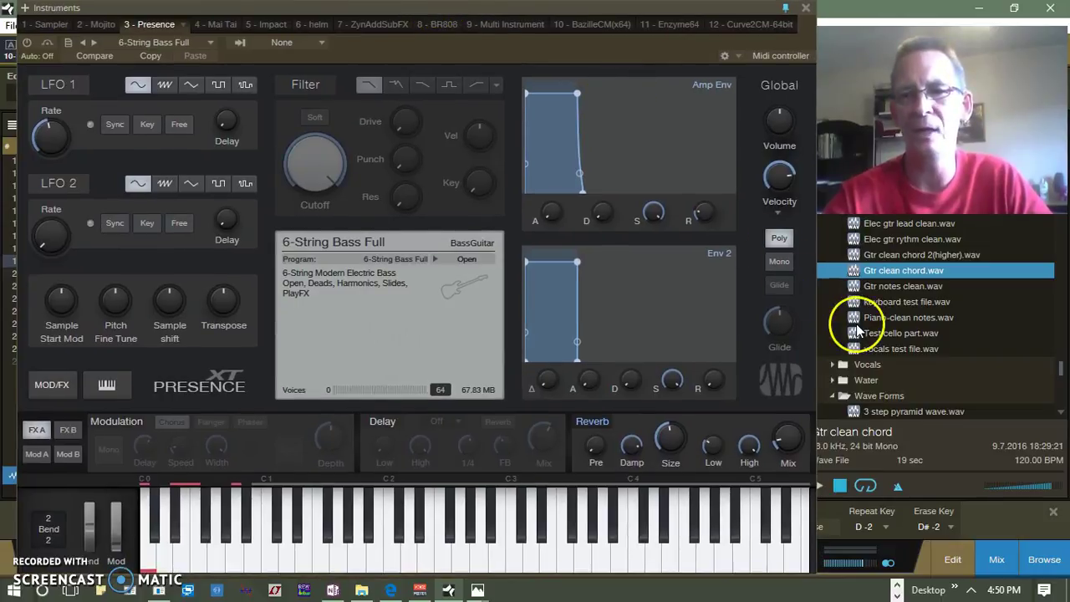
pyautogui.click(896, 590)
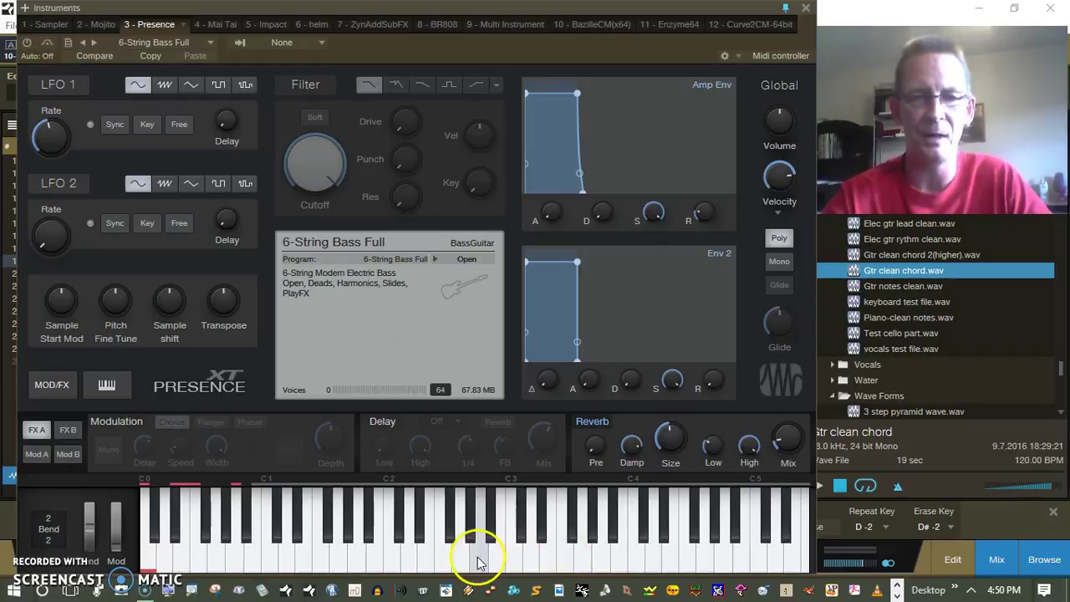
pyautogui.click(605, 590)
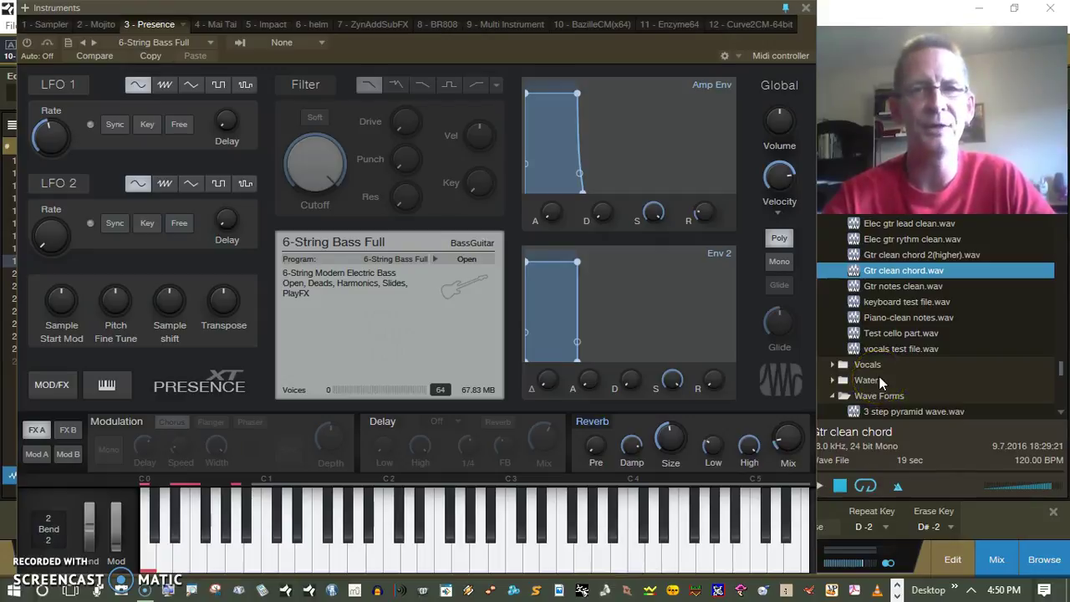
# Find the Sitar SoundFont preset in the Browser and drop it onto Presence
pyautogui.scroll(10, 880, 382)
pyautogui.scroll(10, 879, 380)
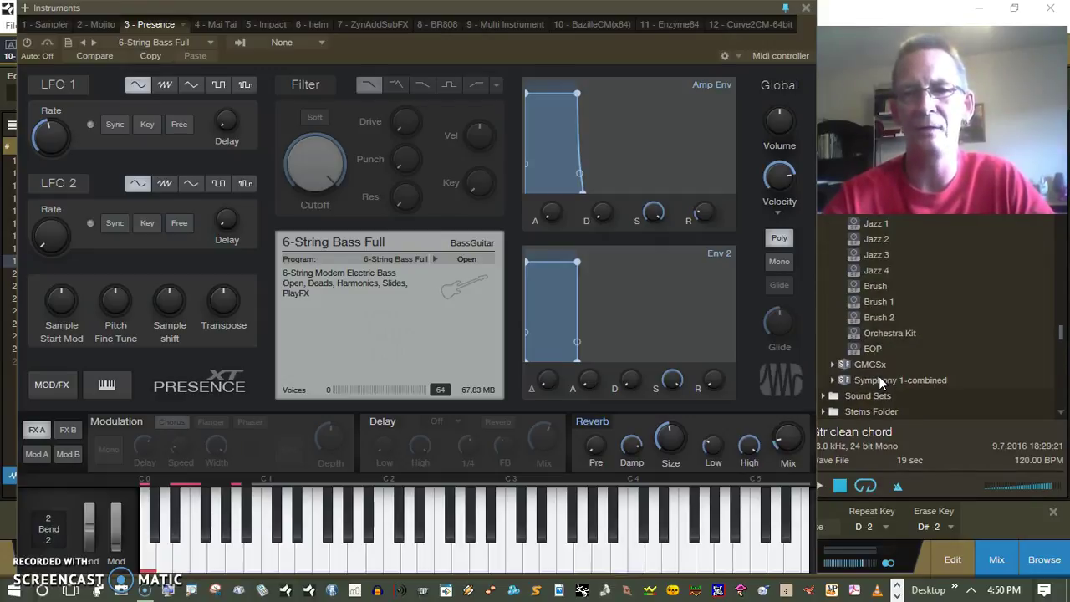
pyautogui.scroll(10, 879, 381)
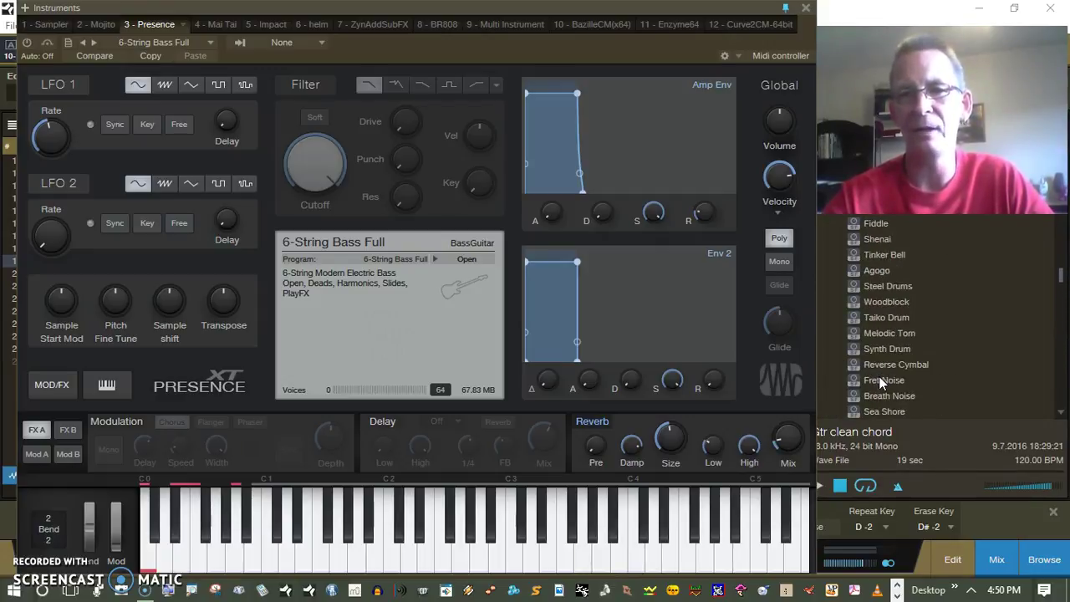
pyautogui.scroll(10, 879, 380)
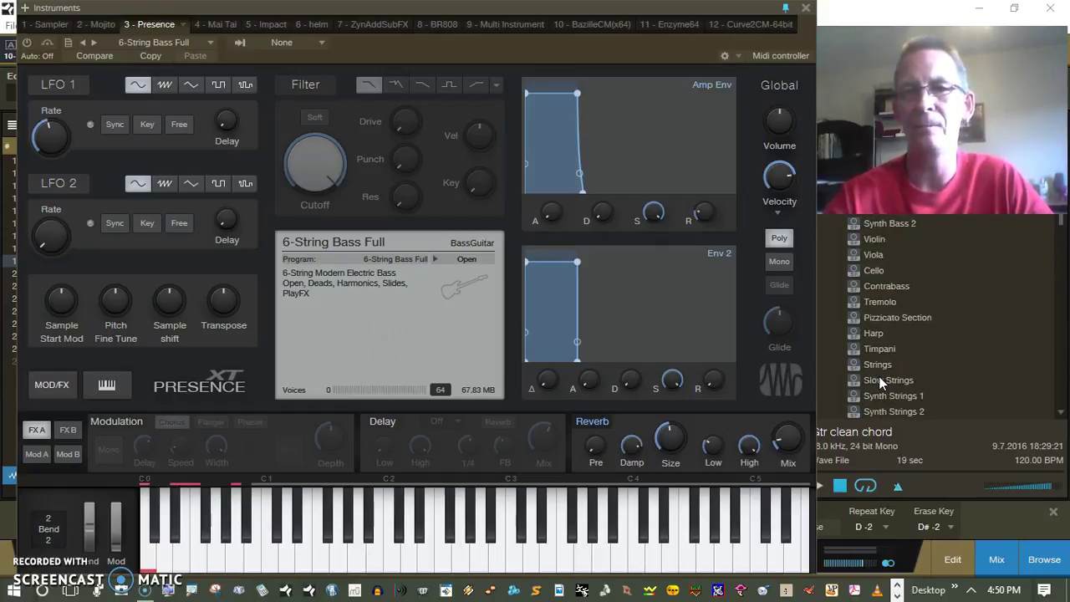
pyautogui.scroll(3, 879, 376)
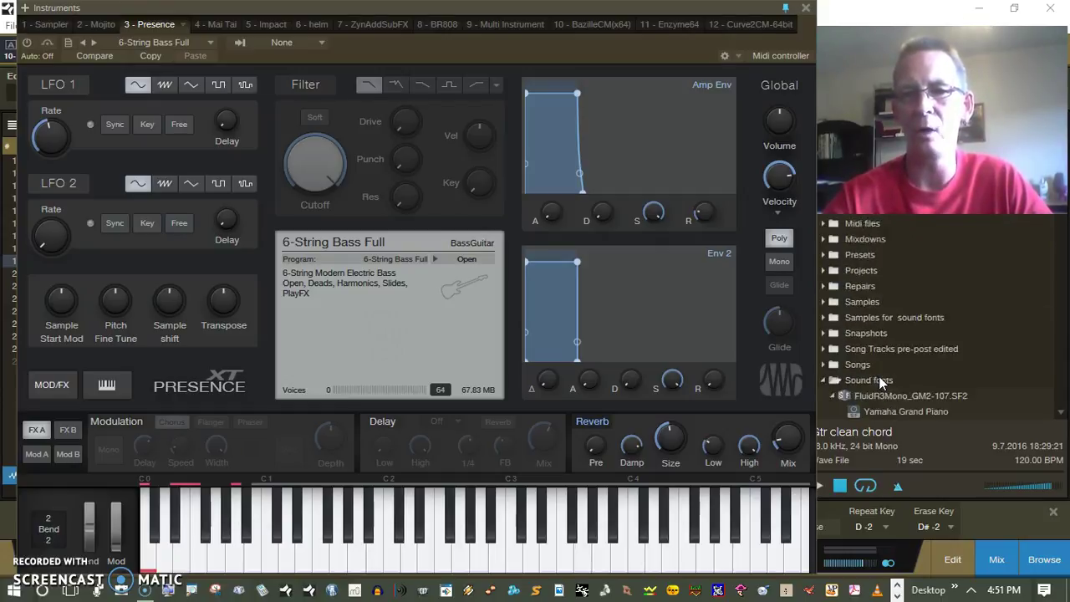
pyautogui.scroll(-8, 878, 376)
pyautogui.scroll(-20, 879, 377)
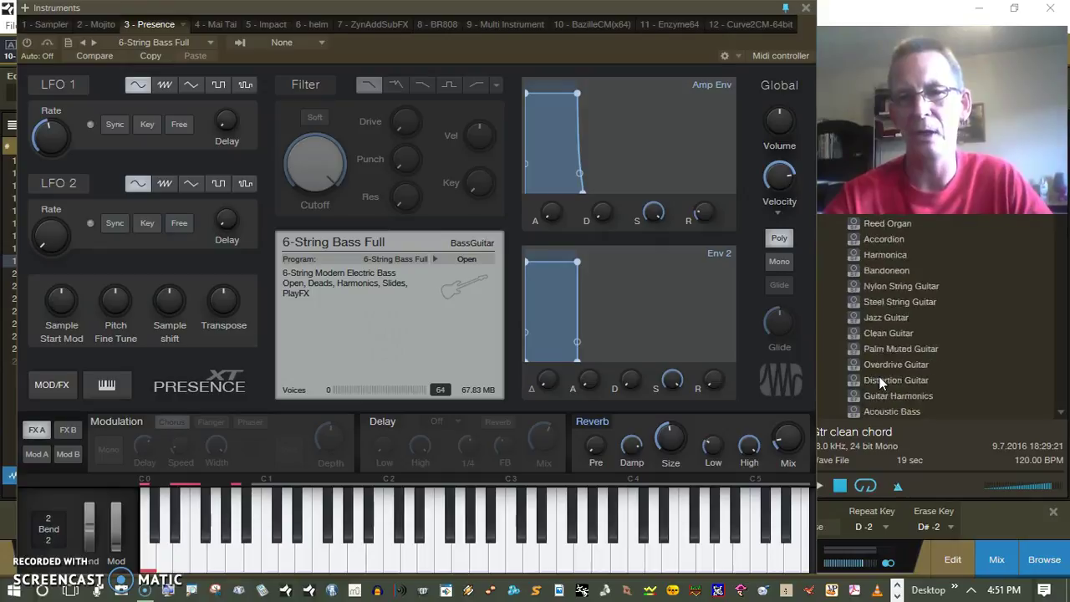
pyautogui.scroll(-9, 879, 376)
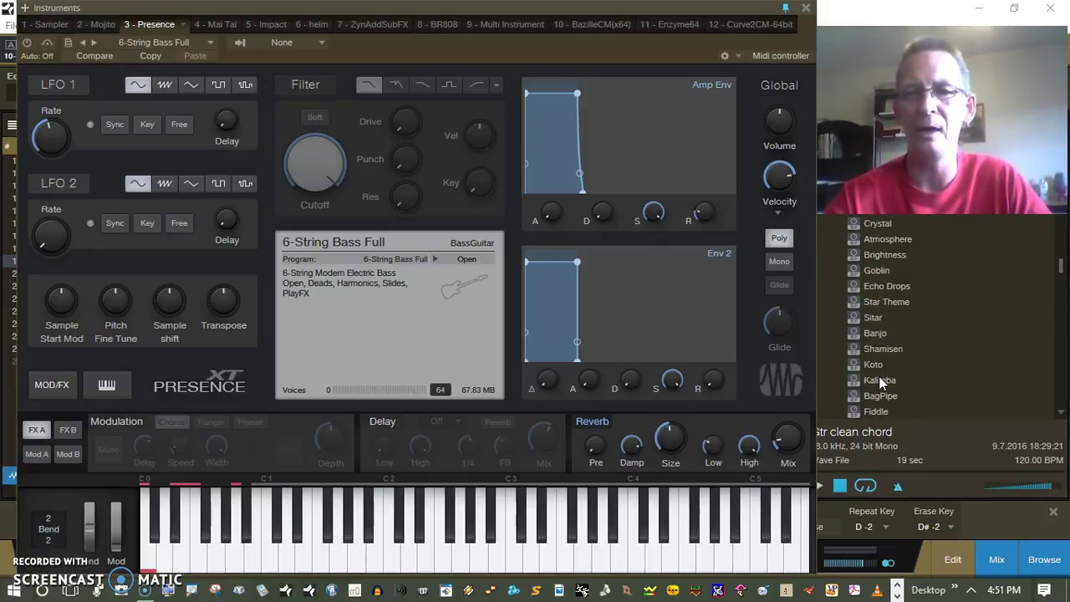
pyautogui.click(872, 321)
pyautogui.moveTo(872, 322); pyautogui.dragTo(353, 282)
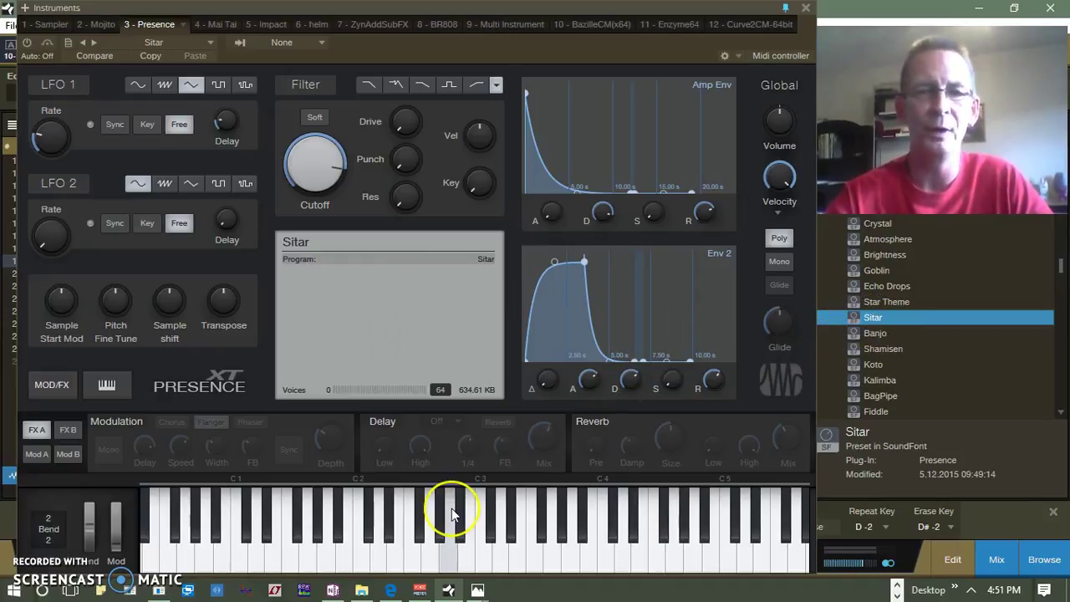
pyautogui.click(394, 532)
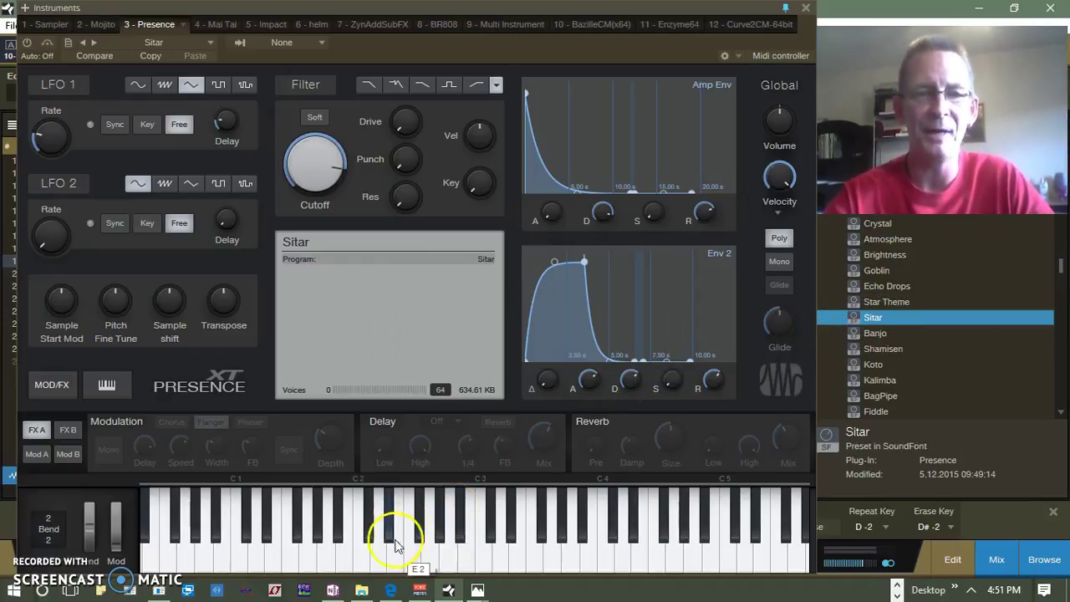
pyautogui.click(420, 560)
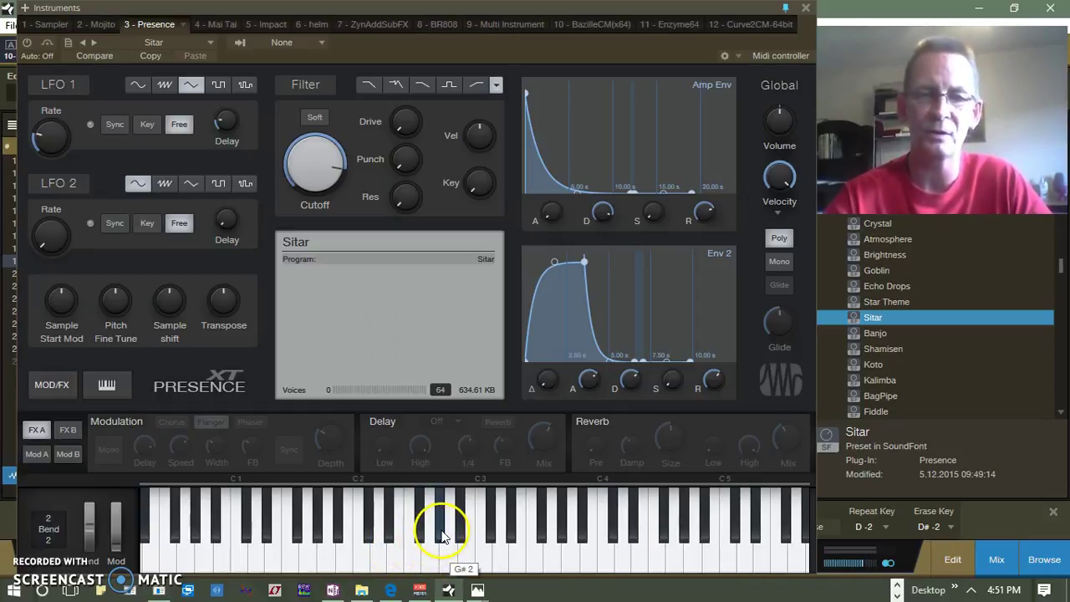
pyautogui.click(451, 559)
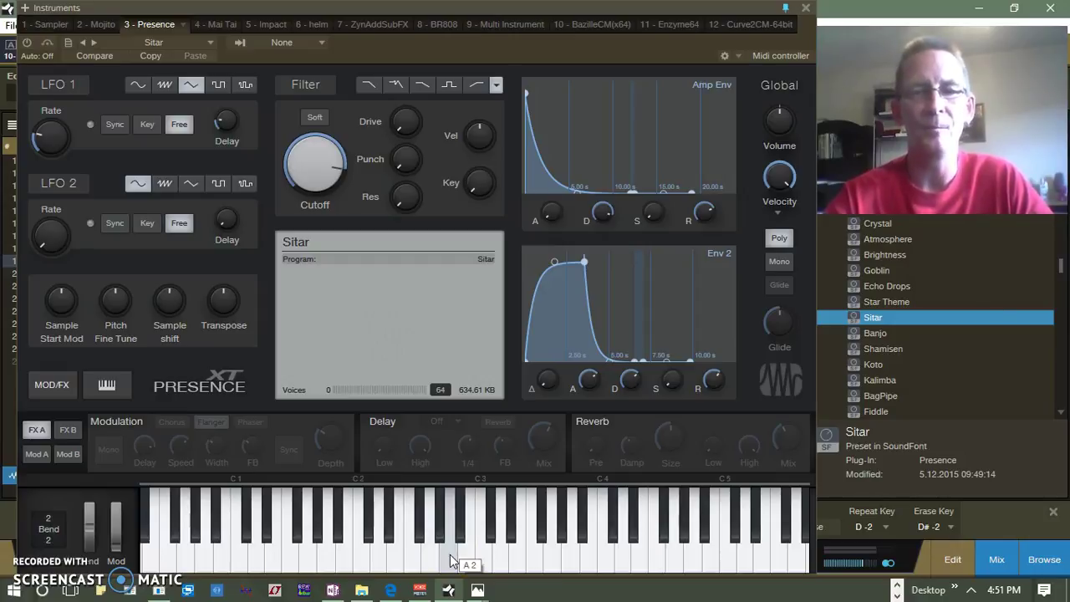
pyautogui.click(549, 526)
pyautogui.click(385, 537)
pyautogui.click(409, 521)
pyautogui.click(449, 526)
pyautogui.click(490, 535)
pyautogui.click(426, 557)
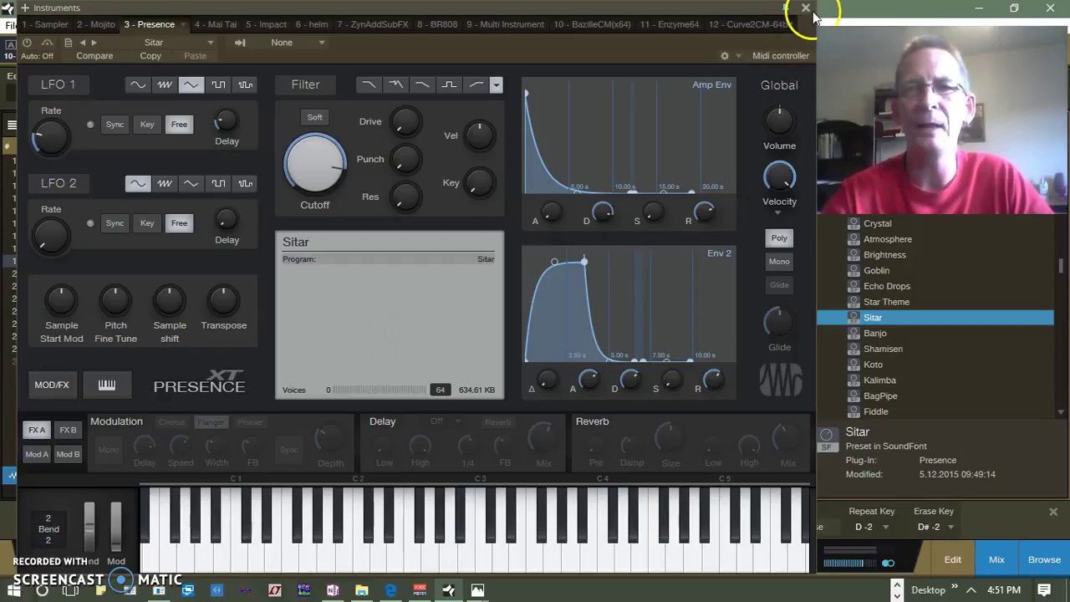
# Close the Presence window and drag the inspector's Sends divider slightly lower
pyautogui.click(806, 8)
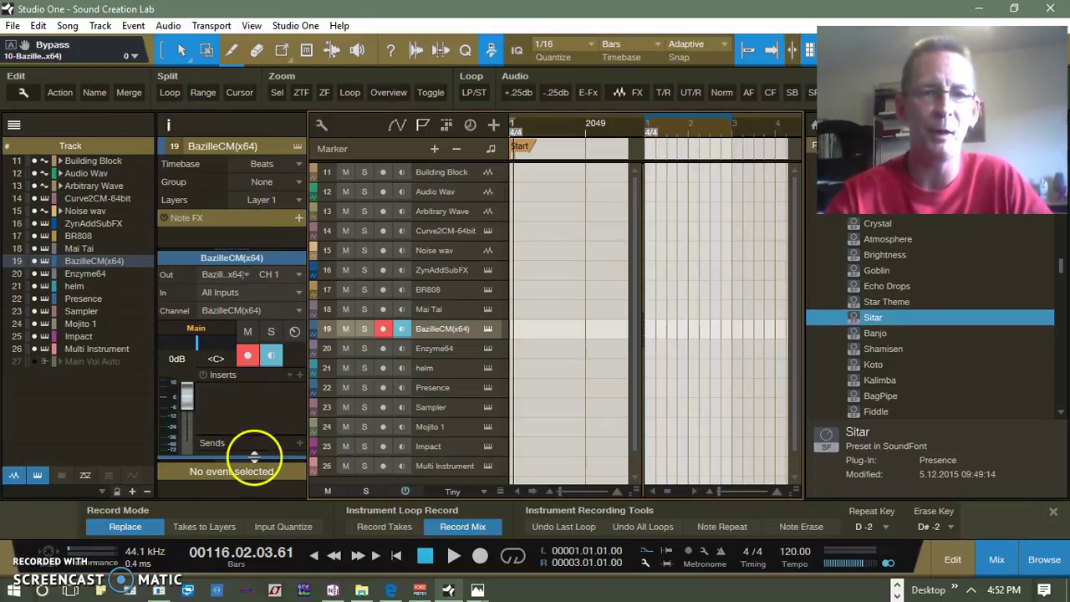
pyautogui.moveTo(255, 456); pyautogui.dragTo(258, 516)
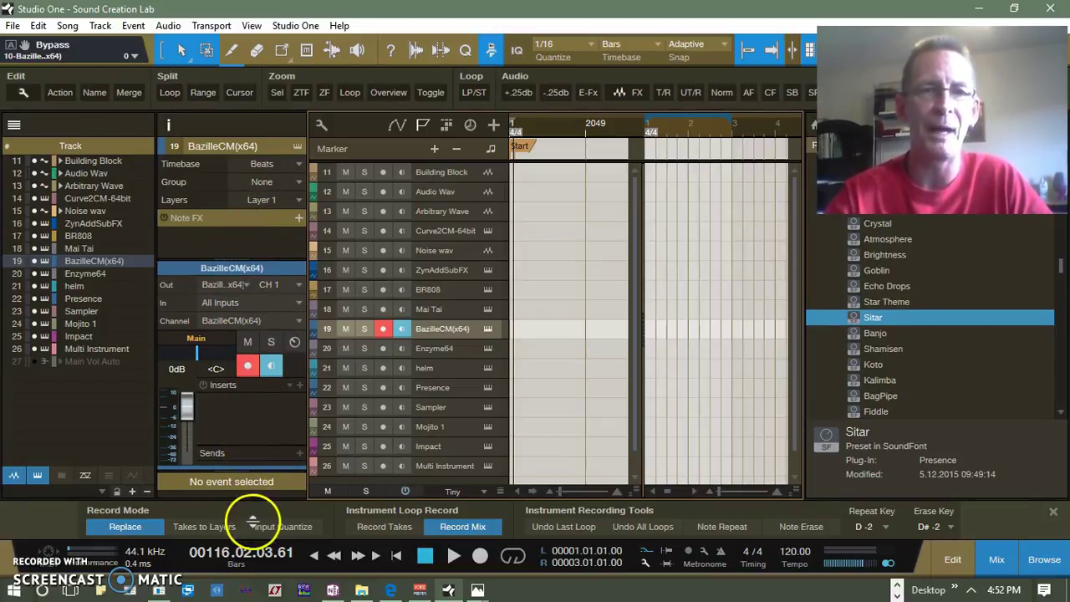
# Select track 11, 'Building Block', to show its Pro EQ and Timestretch settings
pyautogui.click(464, 174)
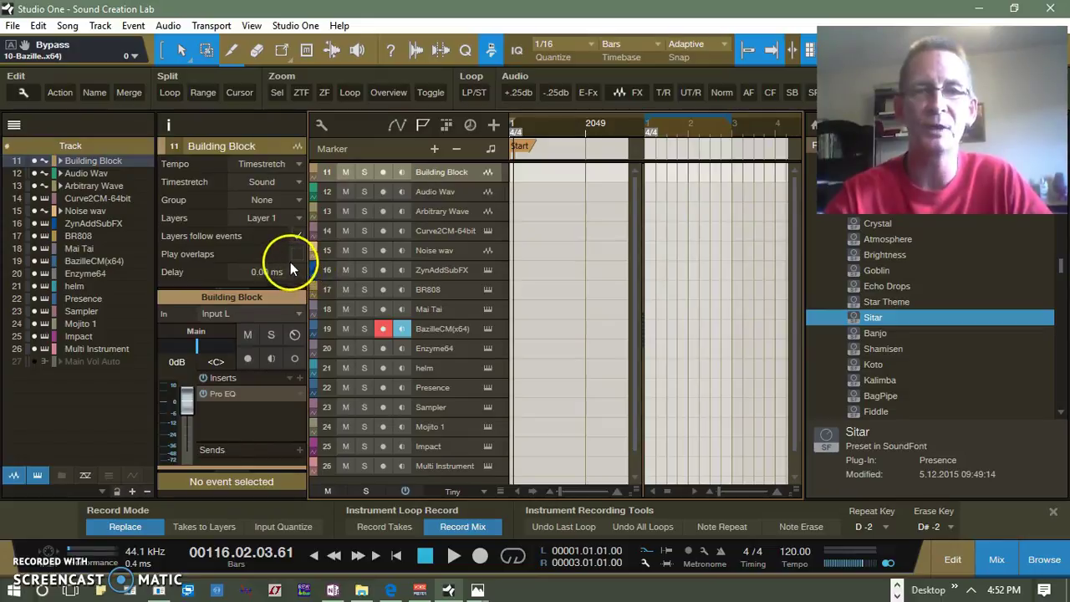